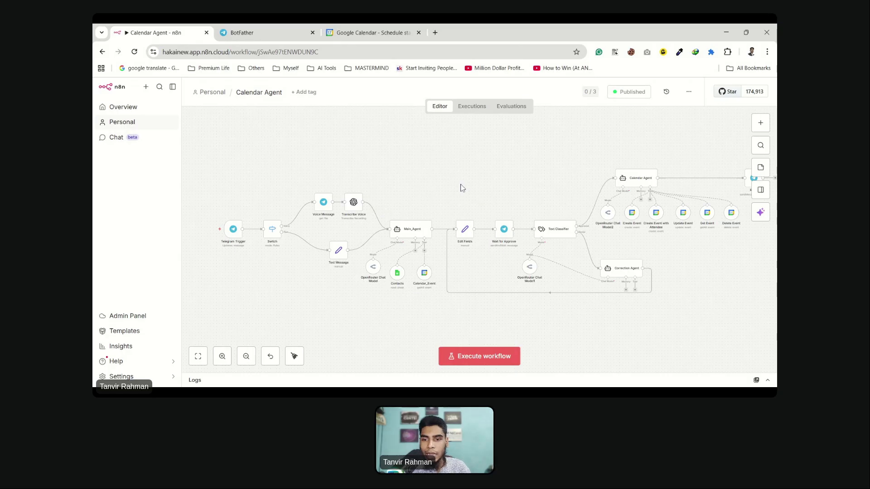
Switch to Telegram and send the Knight bot the message "Book a call with Baymax for tomorrow 2pm for lunch"
{"action": "left_click_drag", "start_coordinate": [444, 179], "coordinate": [483, 187]}
{"action": "scroll", "coordinate": [396, 182], "scroll_direction": "right", "scroll_amount": 3}
{"action": "left_click", "coordinate": [268, 37]}
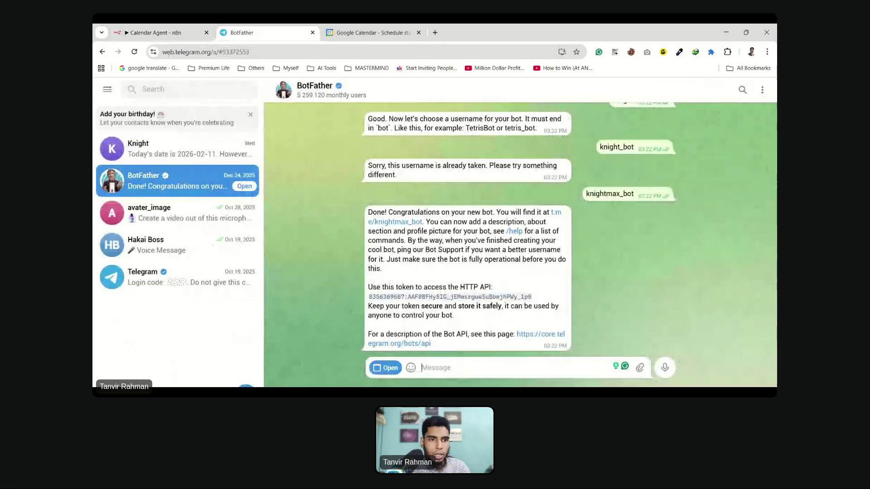
{"action": "left_click", "coordinate": [181, 149]}
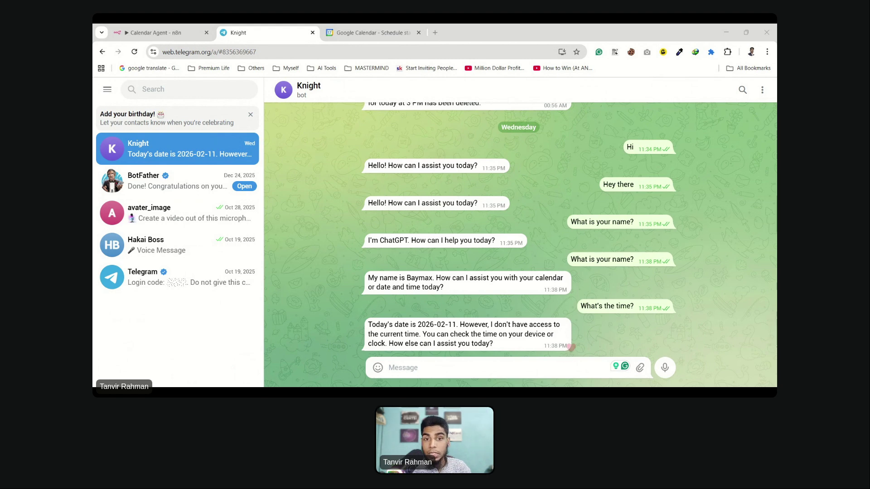
{"action": "type", "text": "Book a call with Baymax for tomorrow 2pm for lunch"}
{"action": "key", "text": "ctrl+z"}
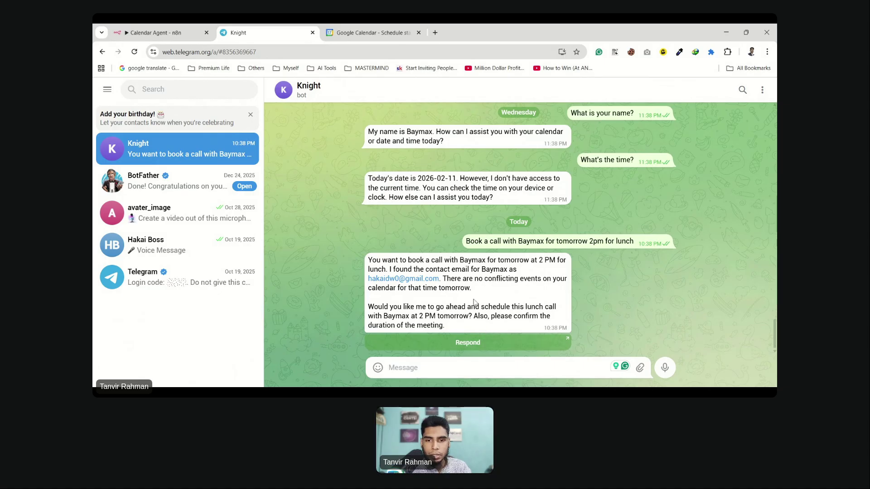
Submit "yes" in the response form for the lunch call request and check Google Calendar for the event
{"action": "left_click", "coordinate": [470, 342]}
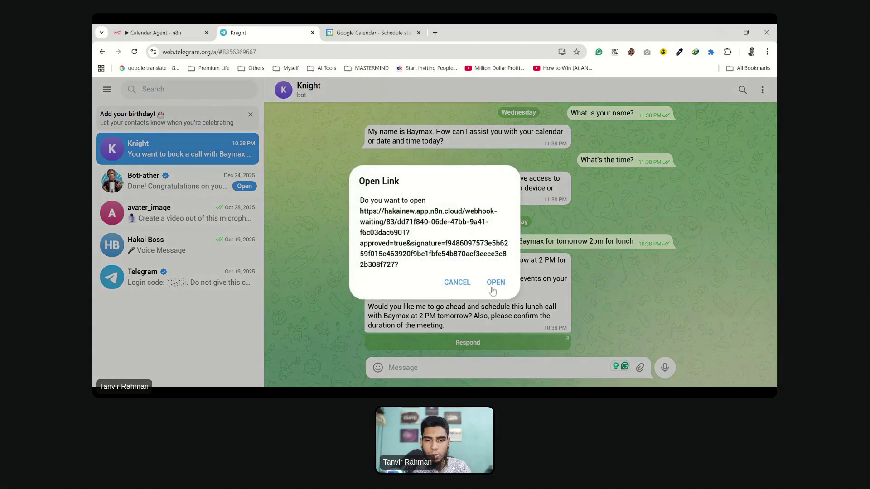
{"action": "left_click", "coordinate": [495, 285]}
{"action": "left_click", "coordinate": [419, 205]}
{"action": "type", "text": "yes"}
{"action": "left_click", "coordinate": [428, 255]}
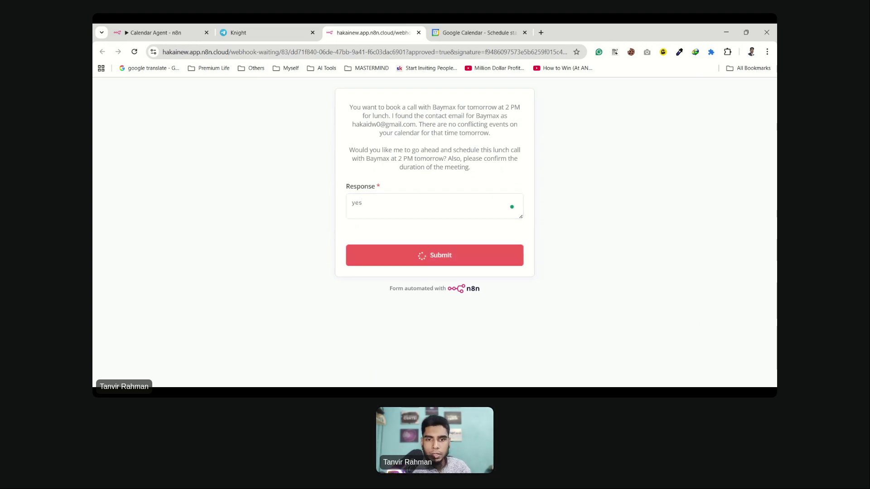
{"action": "left_click", "coordinate": [471, 34]}
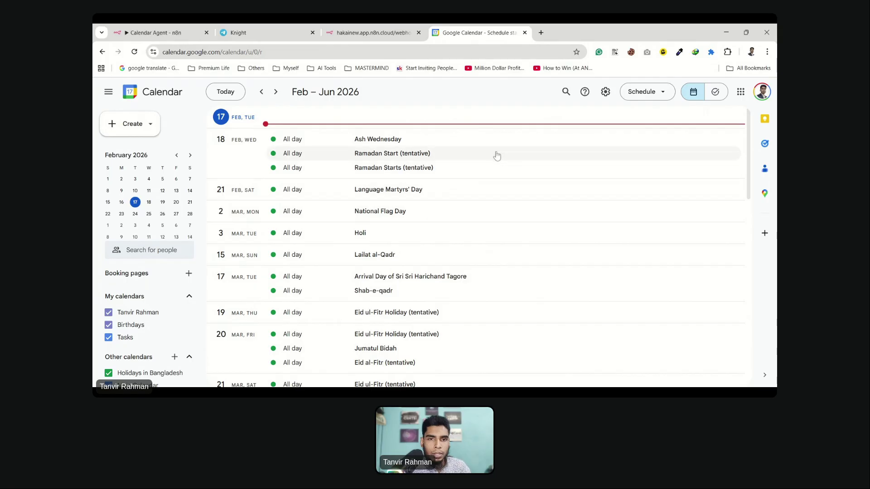
Send the Knight bot "it's one hour" in Telegram and check Google Calendar again for the lunch call
{"action": "left_click", "coordinate": [278, 34]}
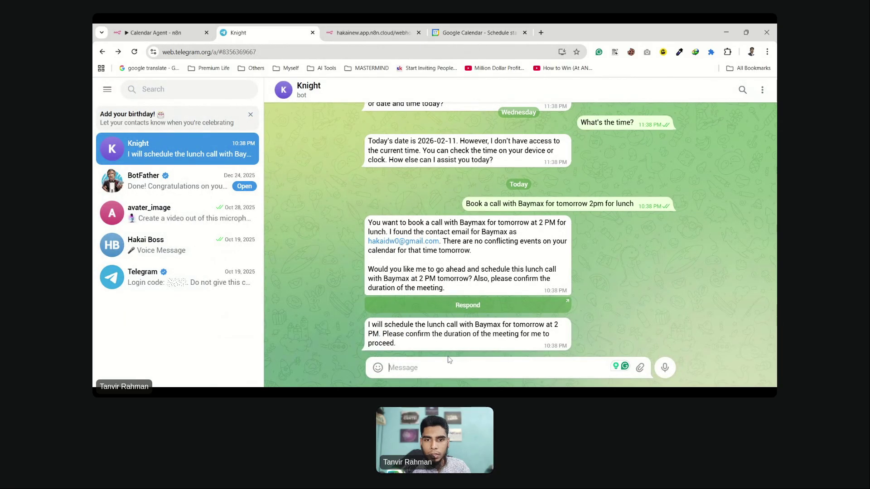
{"action": "type", "text": "it's one ho"}
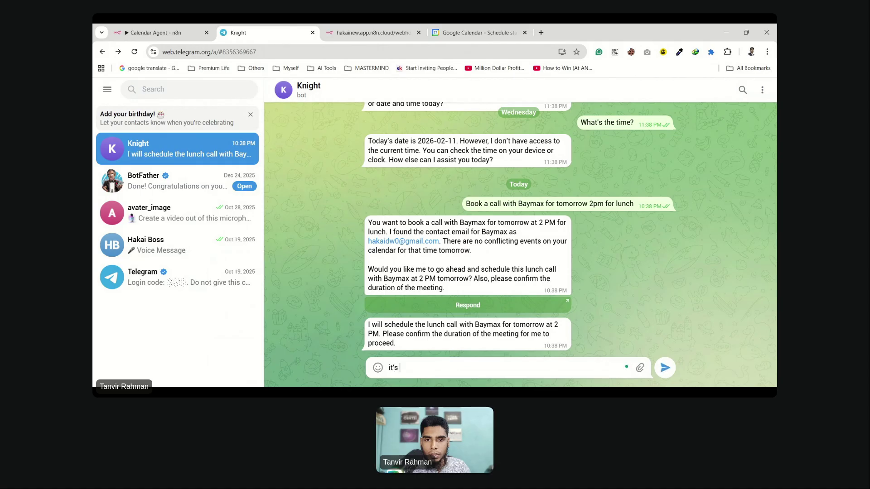
{"action": "key", "text": "BackSpace"}
{"action": "key", "text": "BackSpace"}
{"action": "key", "text": "BackSpace"}
{"action": "key", "text": "BackSpace"}
{"action": "key", "text": "BackSpace"}
{"action": "key", "text": "BackSpace"}
{"action": "key", "text": "BackSpace"}
{"action": "key", "text": "BackSpace"}
{"action": "key", "text": "BackSpace"}
{"action": "key", "text": "BackSpace"}
{"action": "key", "text": "BackSpace"}
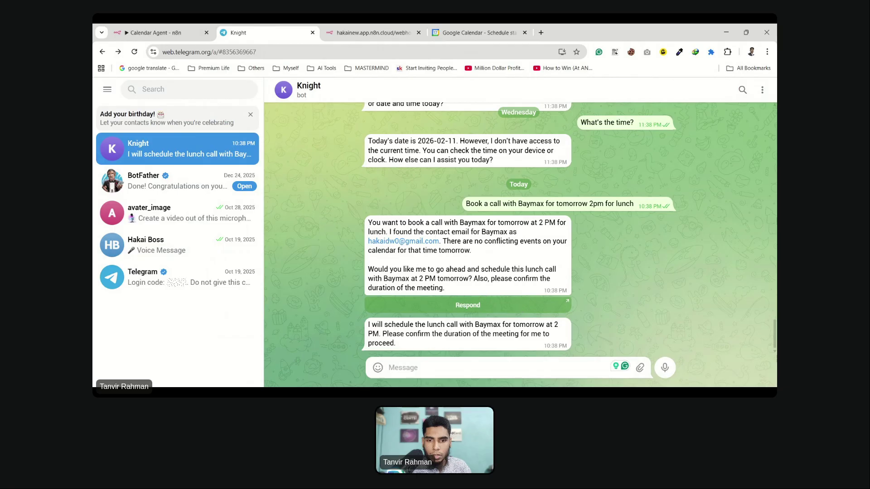
{"action": "left_click", "coordinate": [472, 33]}
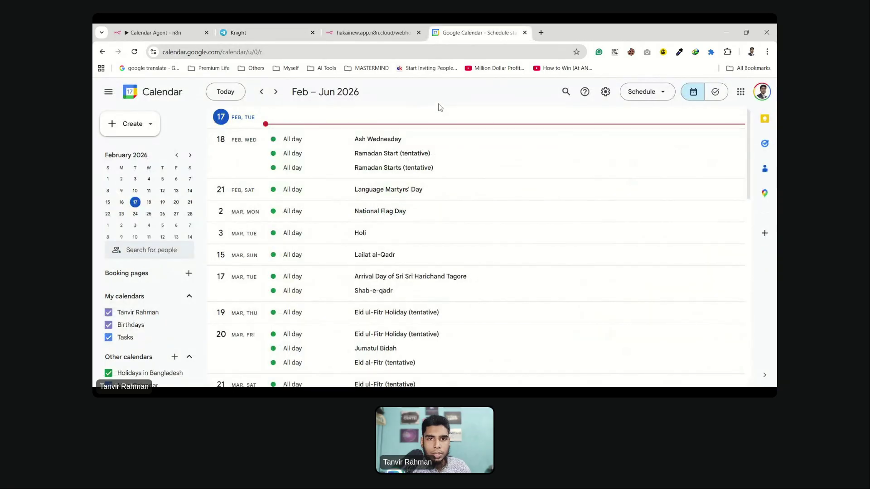
Reuse the earlier booking message in the Knight chat and send it as "Book a call with Baymax for tomorrow 2pm for lunch 1 hour"
{"action": "left_click", "coordinate": [257, 28]}
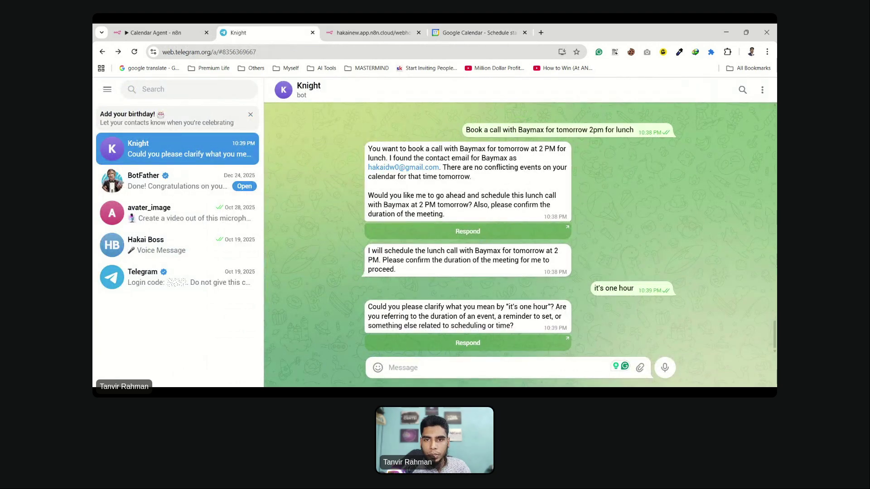
{"action": "triple_click", "coordinate": [531, 130]}
{"action": "key", "text": "ctrl+c"}
{"action": "left_click", "coordinate": [453, 367]}
{"action": "key", "text": "ctrl+v"}
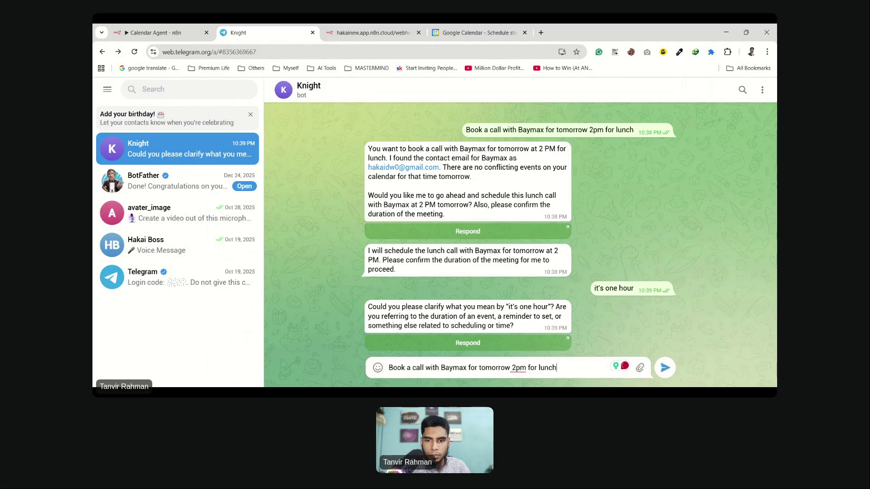
{"action": "type", "text": "1 hopu"}
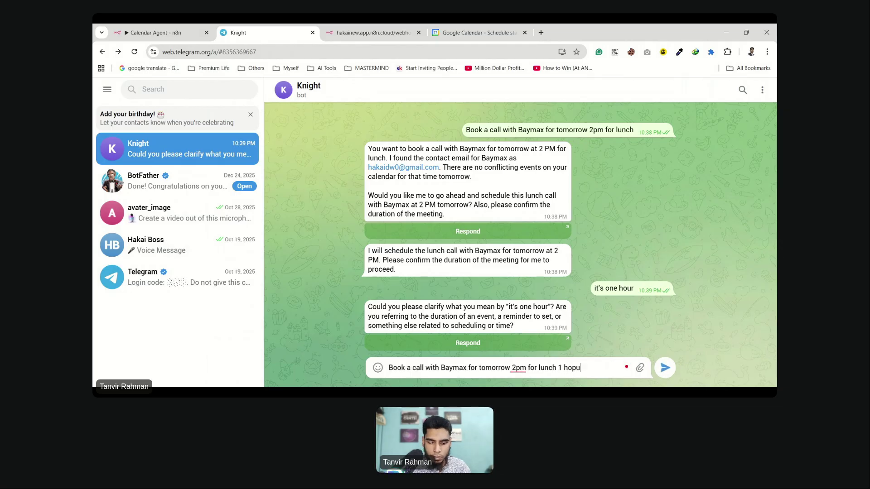
{"action": "type", "text": "ur"}
{"action": "key", "text": "Return"}
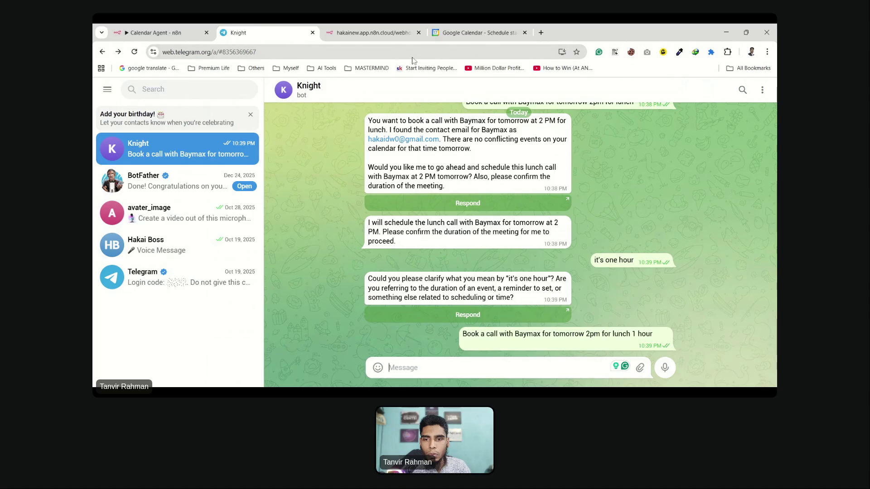
Submit "yes" in the response form for the one-hour lunch call and check the event in Google Calendar
{"action": "left_click", "coordinate": [419, 32]}
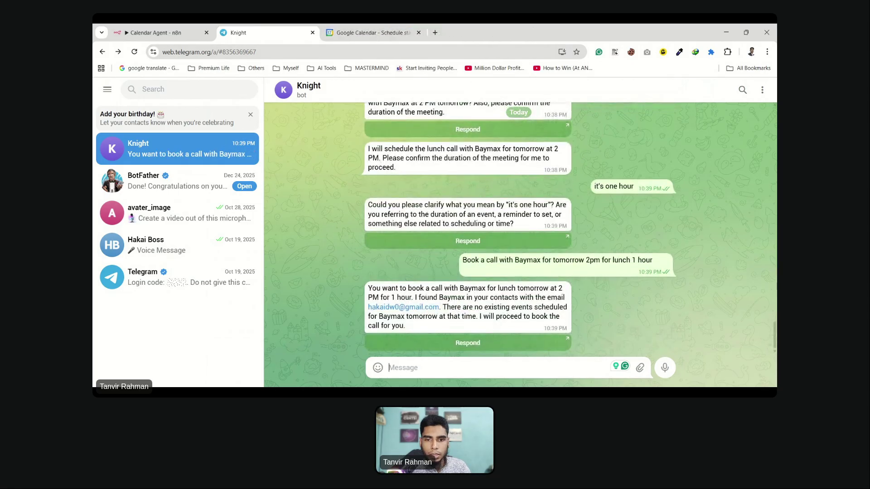
{"action": "left_click", "coordinate": [471, 344]}
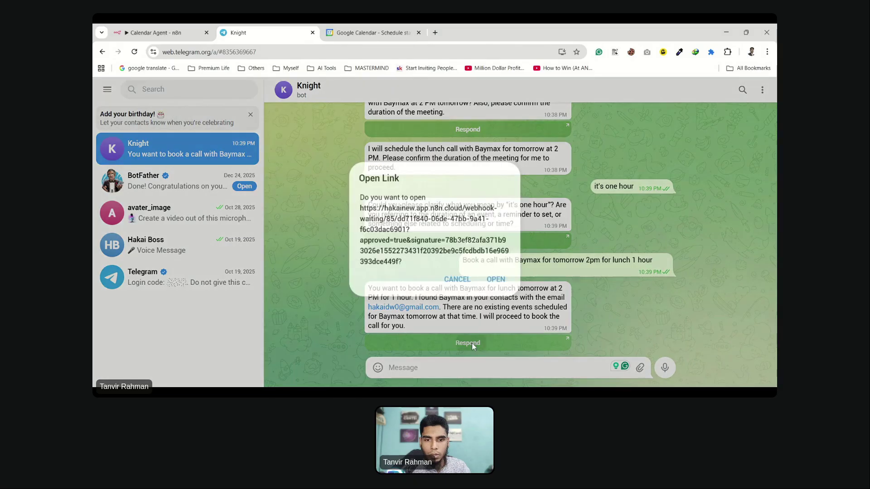
{"action": "left_click", "coordinate": [498, 278]}
{"action": "left_click", "coordinate": [409, 193]}
{"action": "type", "text": "yes"}
{"action": "key", "text": "Return"}
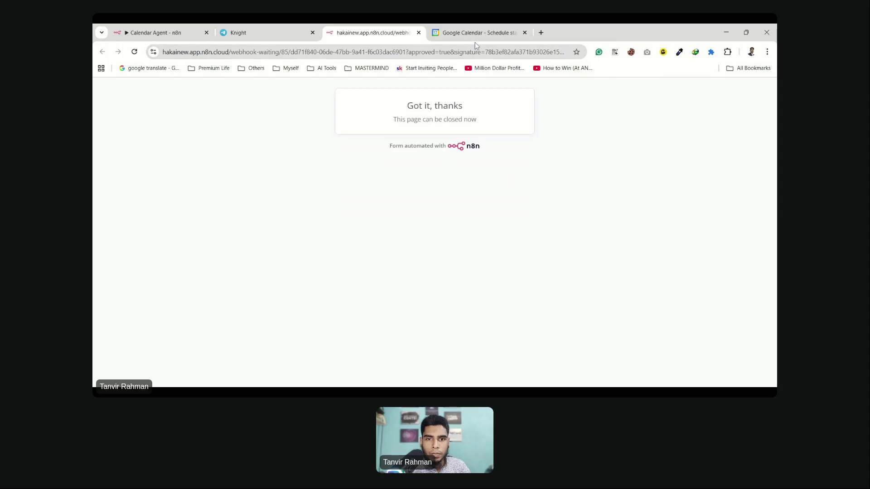
{"action": "left_click", "coordinate": [475, 33]}
{"action": "left_click", "coordinate": [418, 32]}
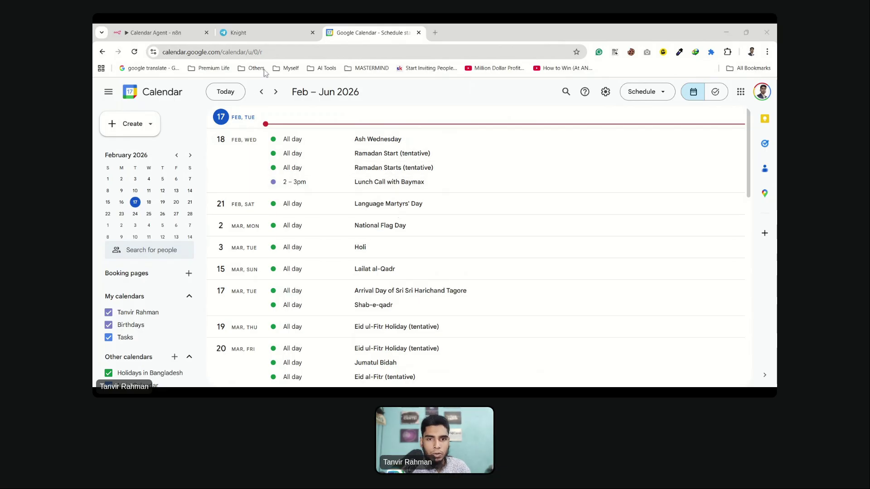
Send the Knight bot "Delete my call with Baymax for tomorrow 2pm for lunch" and submit "yes" in its response form
{"action": "left_click", "coordinate": [277, 35]}
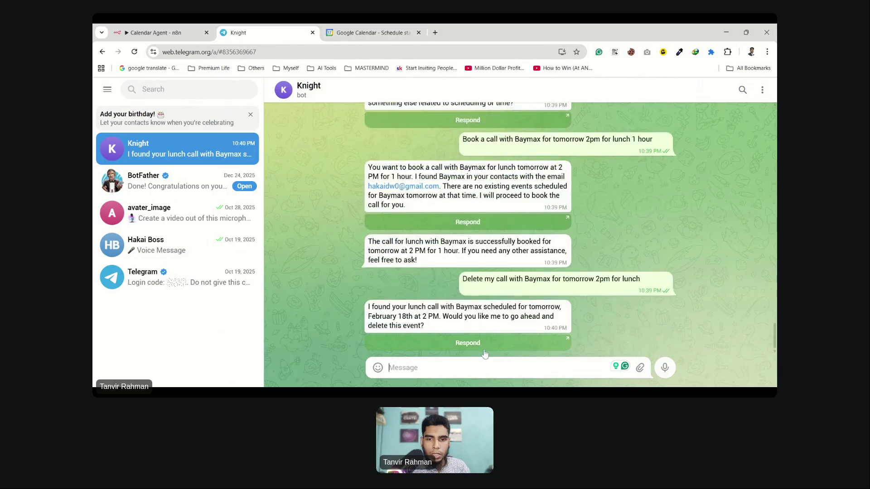
{"action": "left_click", "coordinate": [472, 343]}
{"action": "left_click", "coordinate": [496, 282]}
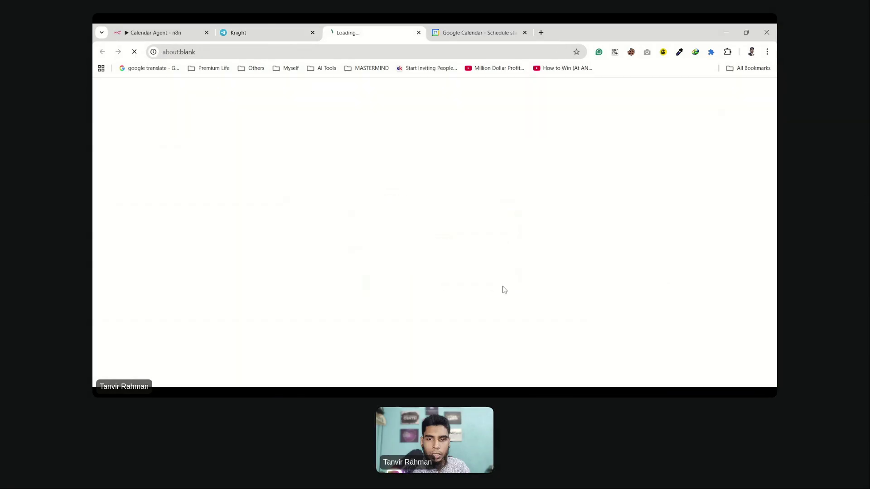
{"action": "type", "text": "yes"}
{"action": "left_click", "coordinate": [406, 208]}
Check in Google Calendar whether tomorrow's lunch call has been removed, and close the calendar page
{"action": "left_click", "coordinate": [472, 33]}
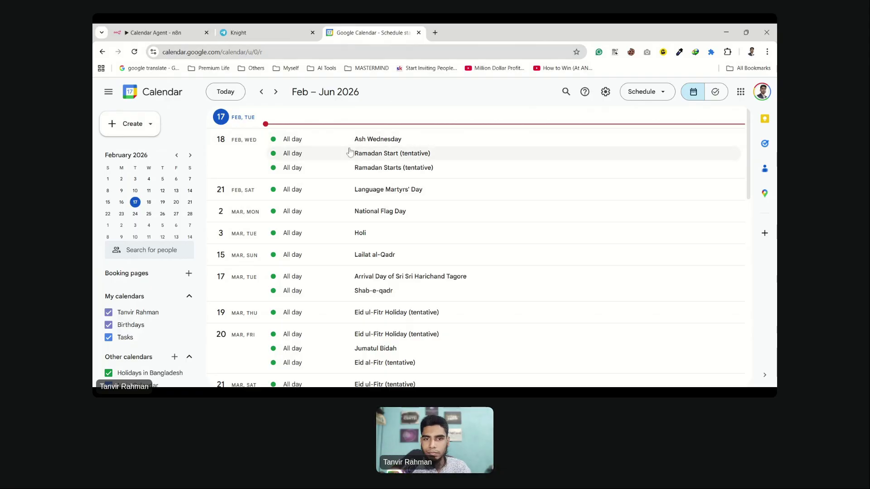
{"action": "left_click", "coordinate": [254, 33]}
{"action": "left_click", "coordinate": [390, 32]}
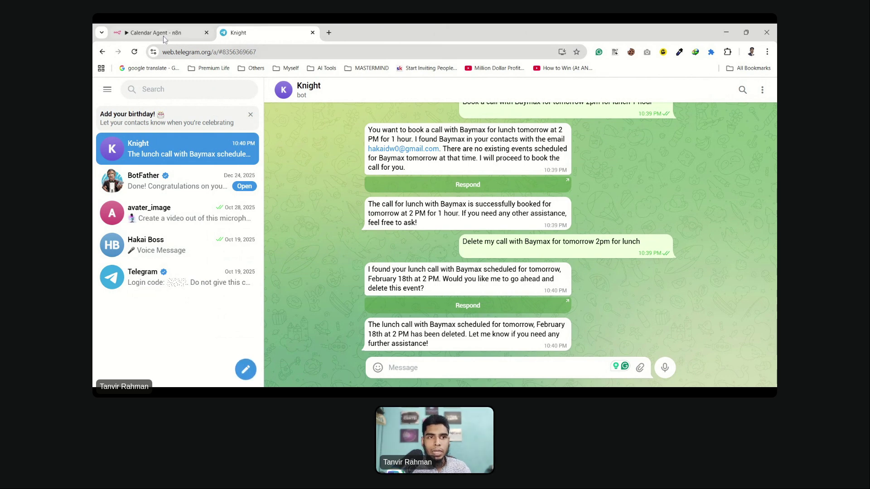
{"action": "key", "text": "ctrl+shift+Tab"}
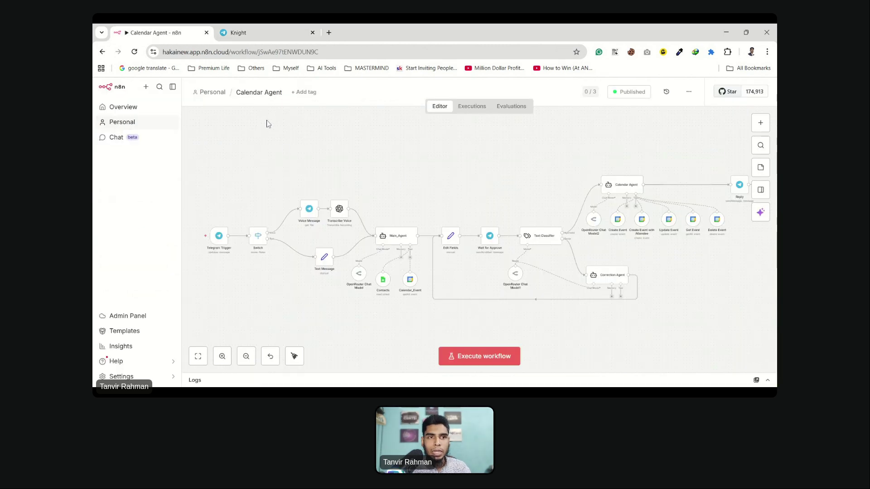
{"action": "left_click", "coordinate": [228, 35]}
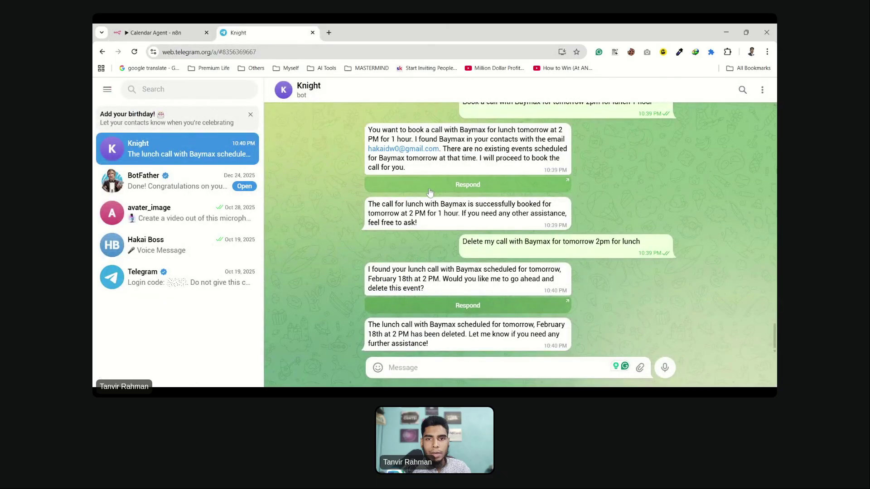
{"action": "left_click", "coordinate": [157, 34]}
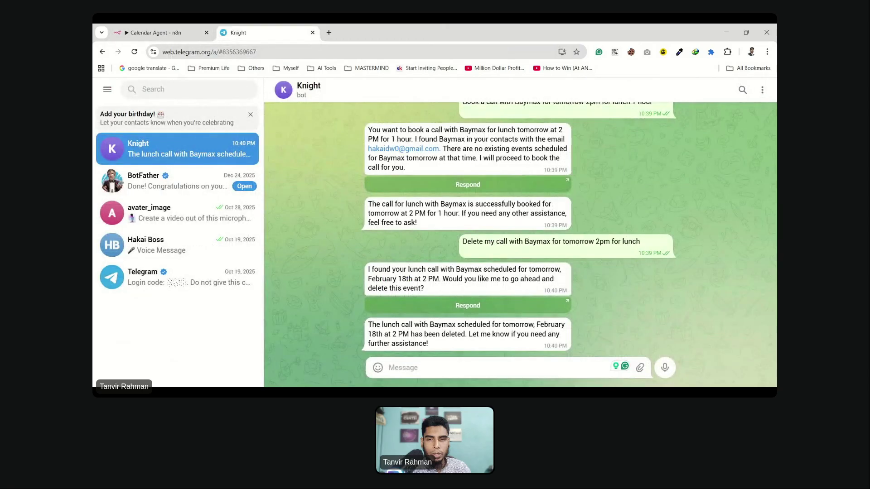
Send the Knight bot the question "what's on my Calendar for tomorrow" in Telegram
{"action": "type", "text": "what's "}
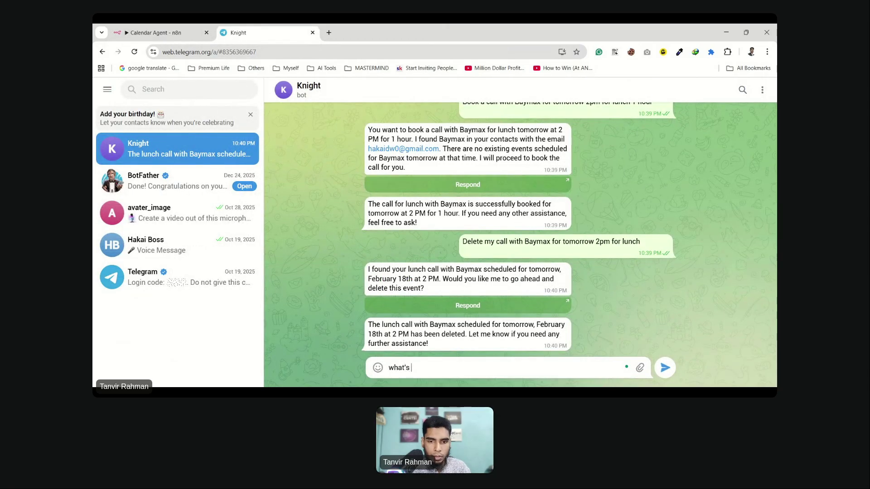
{"action": "type", "text": "on my Cal"}
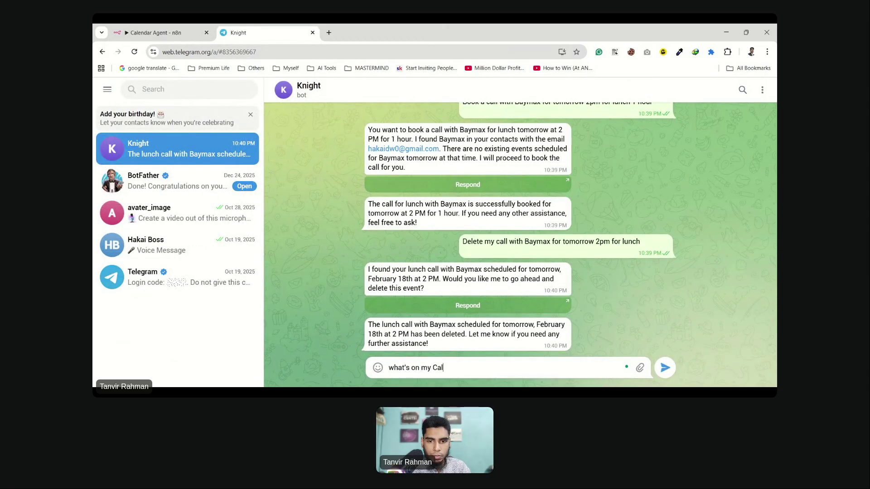
{"action": "type", "text": "endar for tomorrow"}
{"action": "key", "text": "ctrl+a"}
{"action": "key", "text": "BackSpace"}
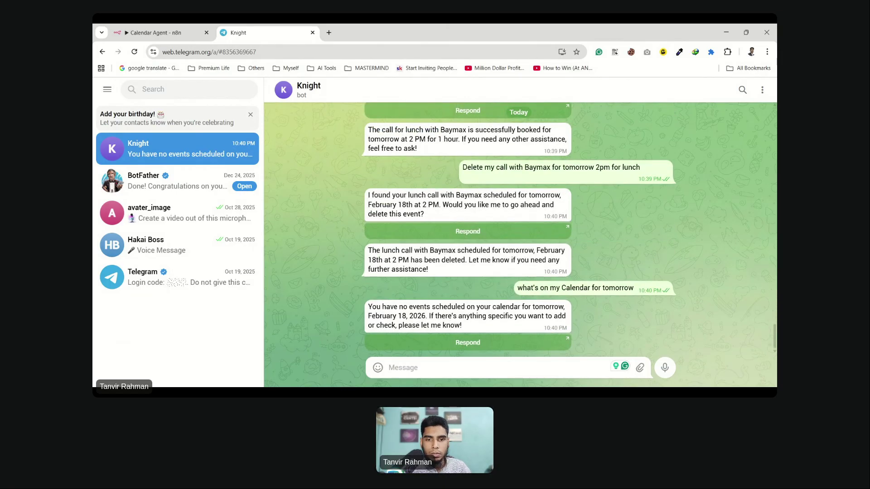
{"action": "left_click_drag", "start_coordinate": [406, 316], "coordinate": [448, 315]}
{"action": "left_click", "coordinate": [471, 326]}
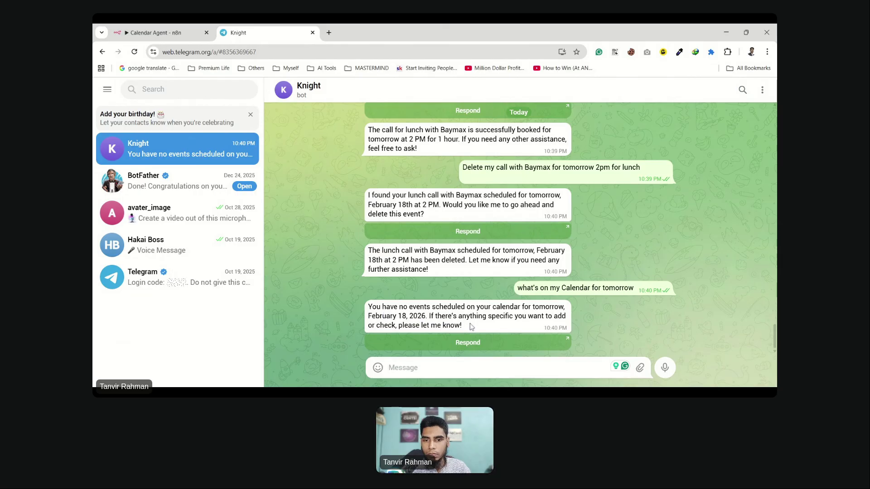
{"action": "left_click_drag", "start_coordinate": [471, 326], "coordinate": [383, 301]}
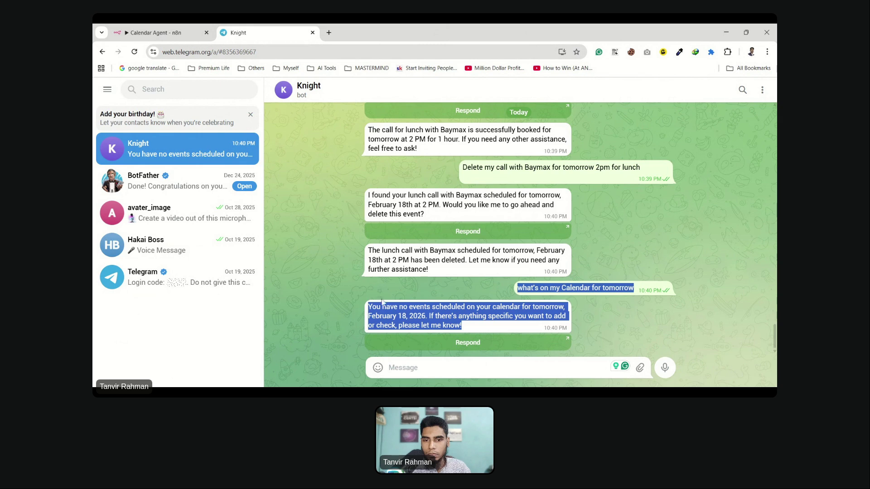
{"action": "left_click", "coordinate": [431, 315]}
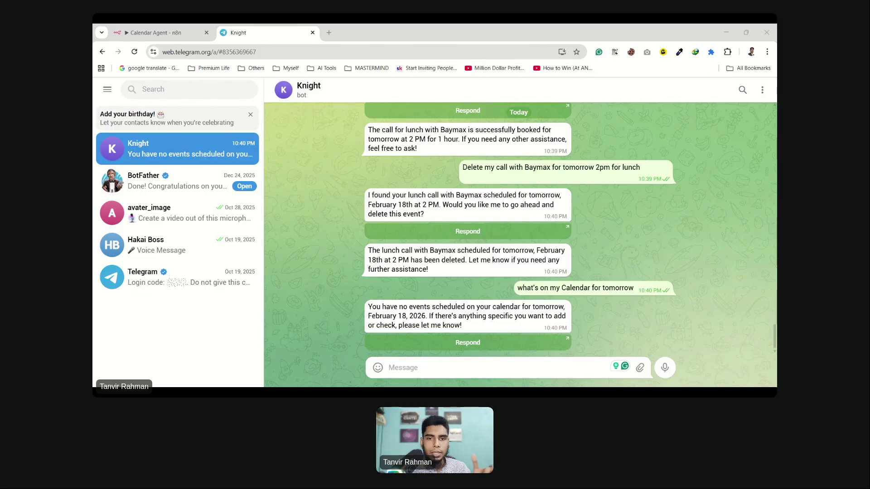
{"action": "left_click", "coordinate": [156, 32]}
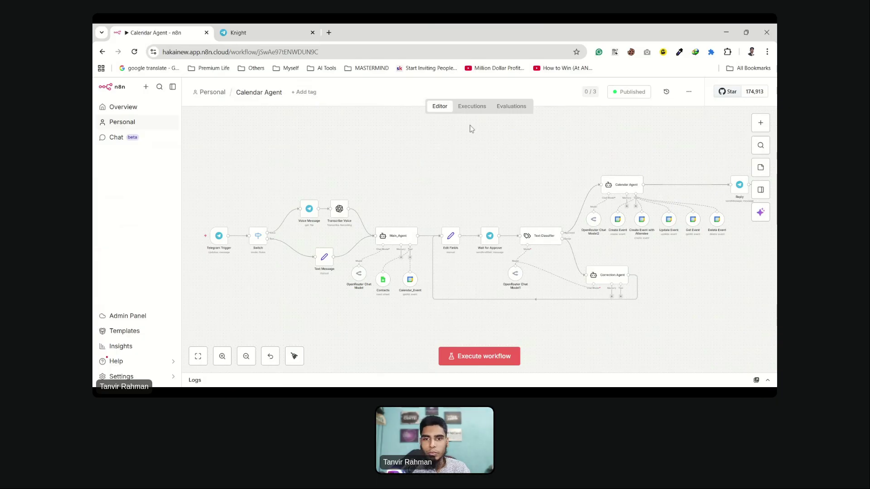
{"action": "left_click", "coordinate": [274, 32]}
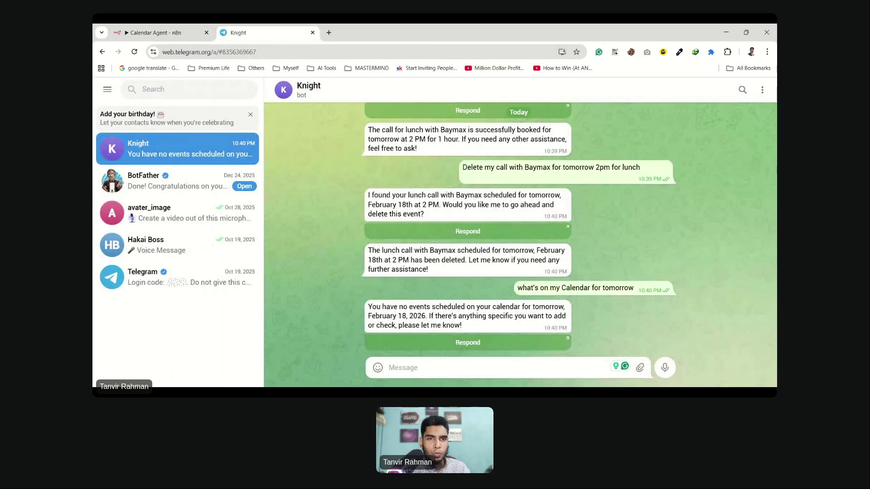